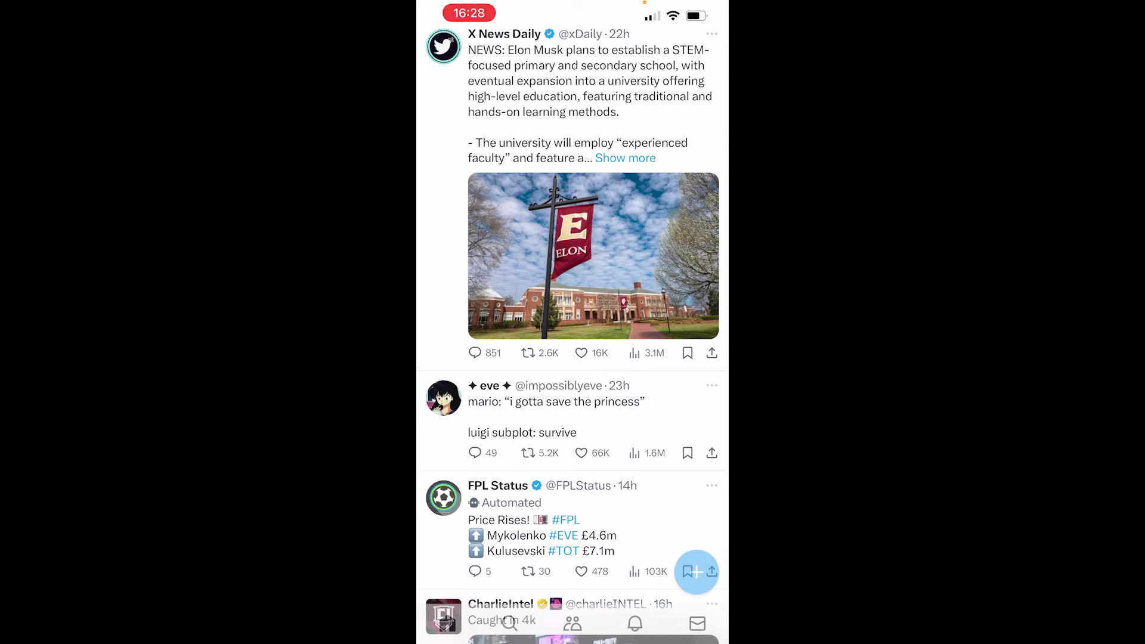
{"action": "scroll", "coordinate": [592, 269], "scroll_direction": "up", "scroll_amount": 1}
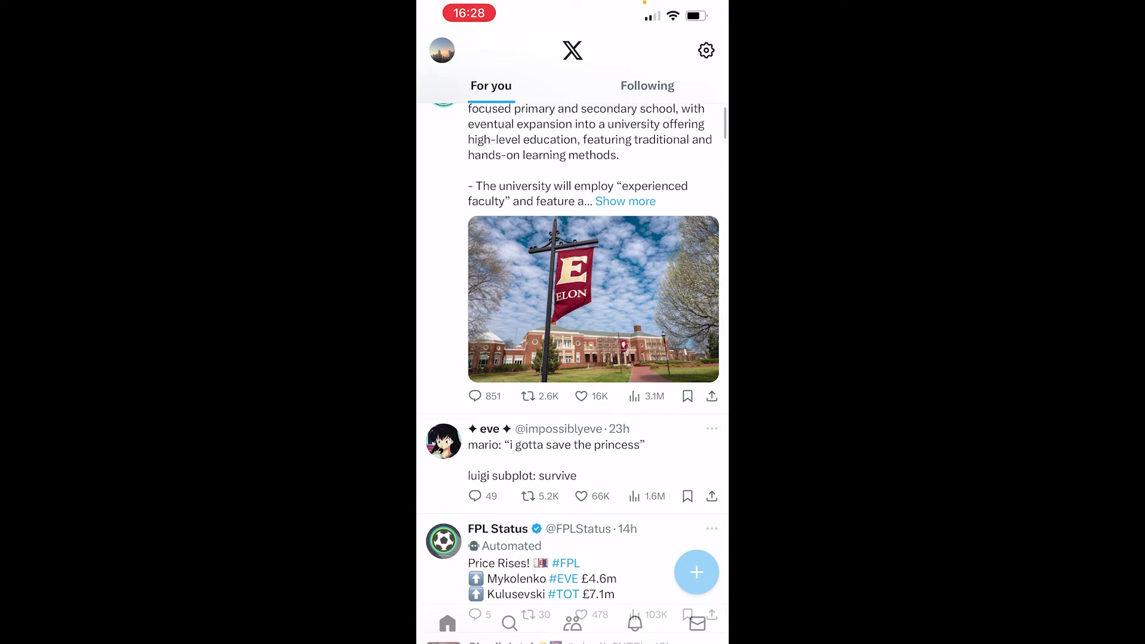
{"action": "scroll", "coordinate": [593, 313], "scroll_direction": "up", "scroll_amount": 1}
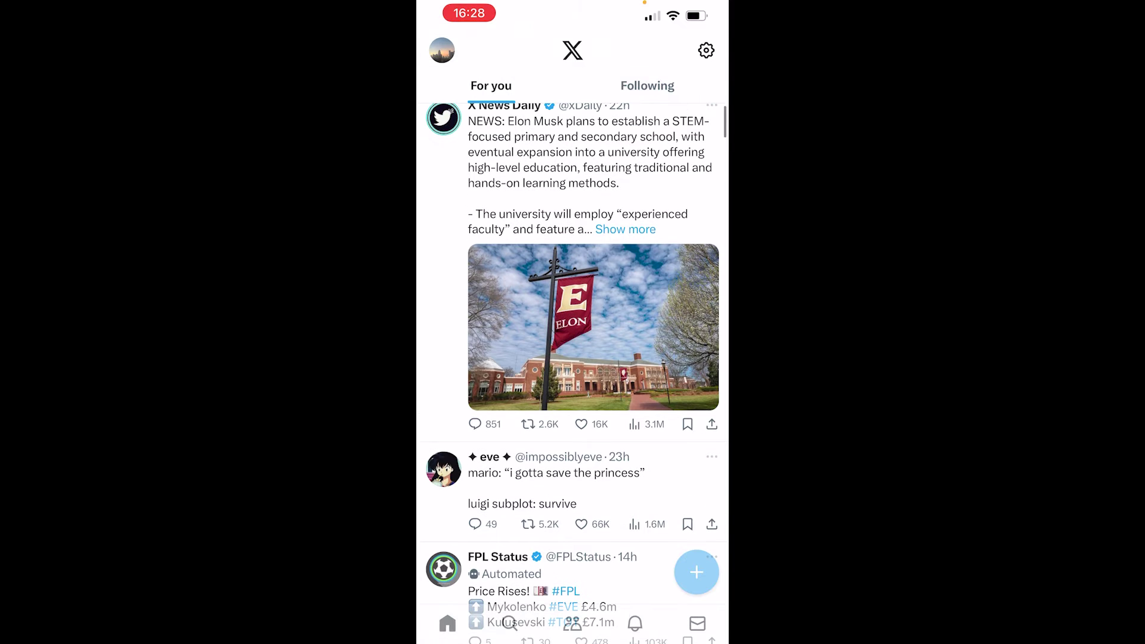
Open the account drawer from the profile avatar, then collapse and re-expand Settings and Support.
{"action": "left_click", "coordinate": [443, 50]}
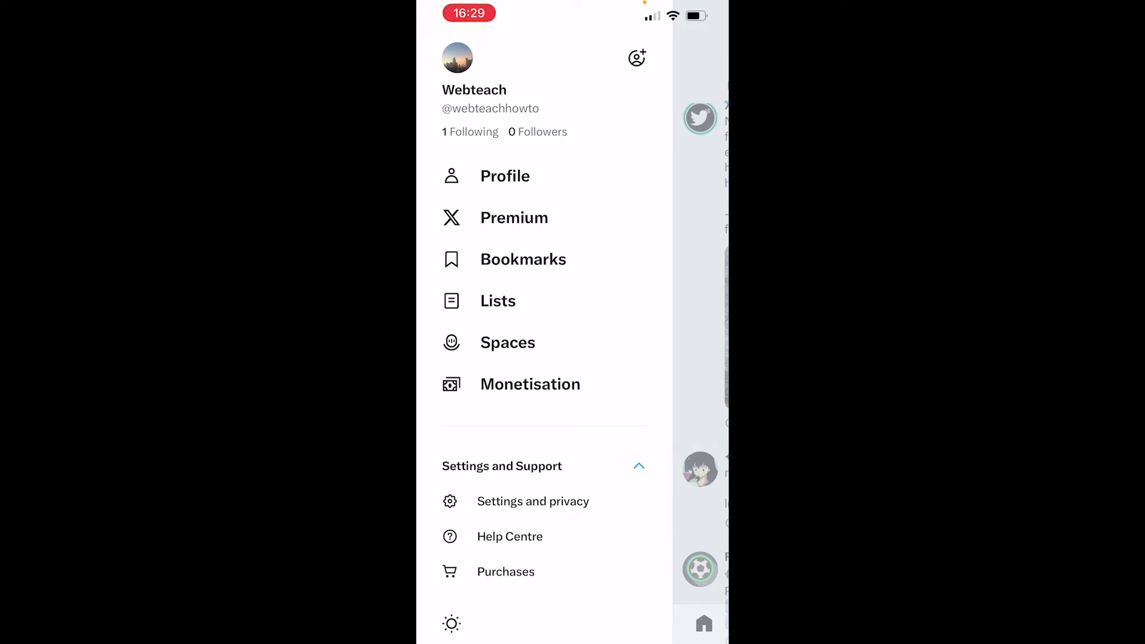
{"action": "left_click", "coordinate": [543, 466]}
{"action": "left_click", "coordinate": [544, 465]}
Go through Settings and privacy and Your account to the Account information page.
{"action": "left_click", "coordinate": [533, 501]}
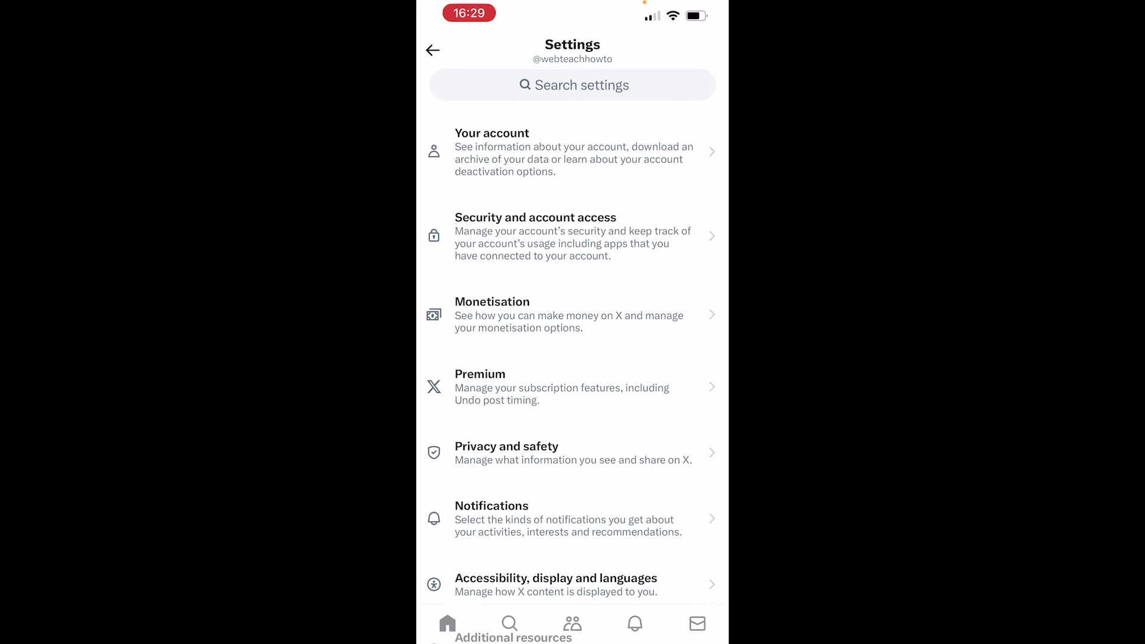
{"action": "left_click", "coordinate": [573, 152]}
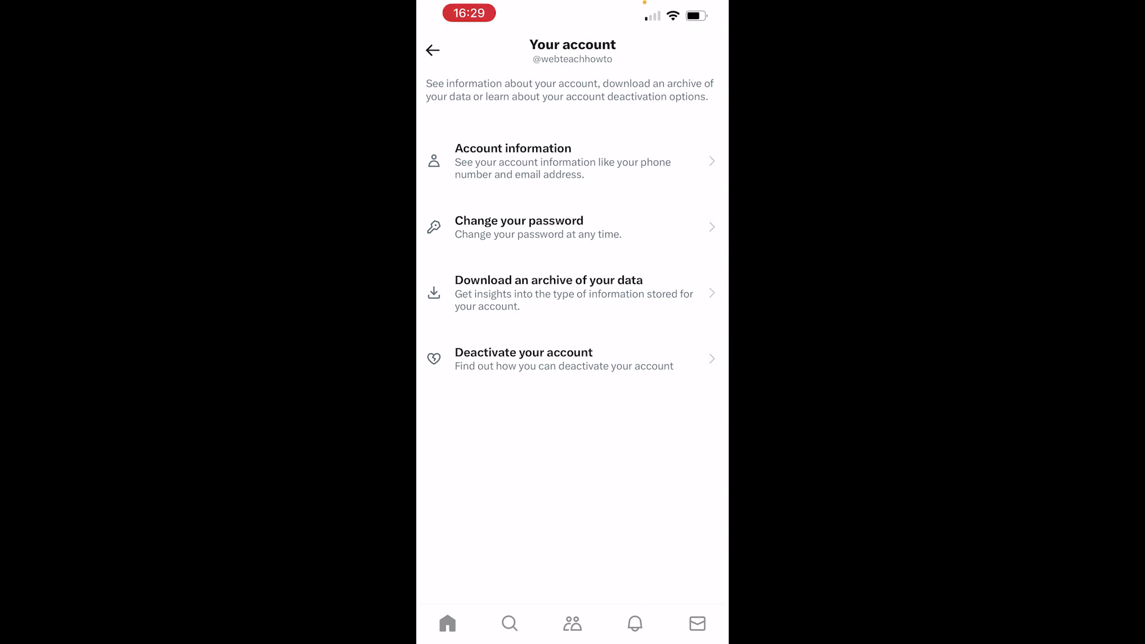
{"action": "left_click", "coordinate": [565, 161]}
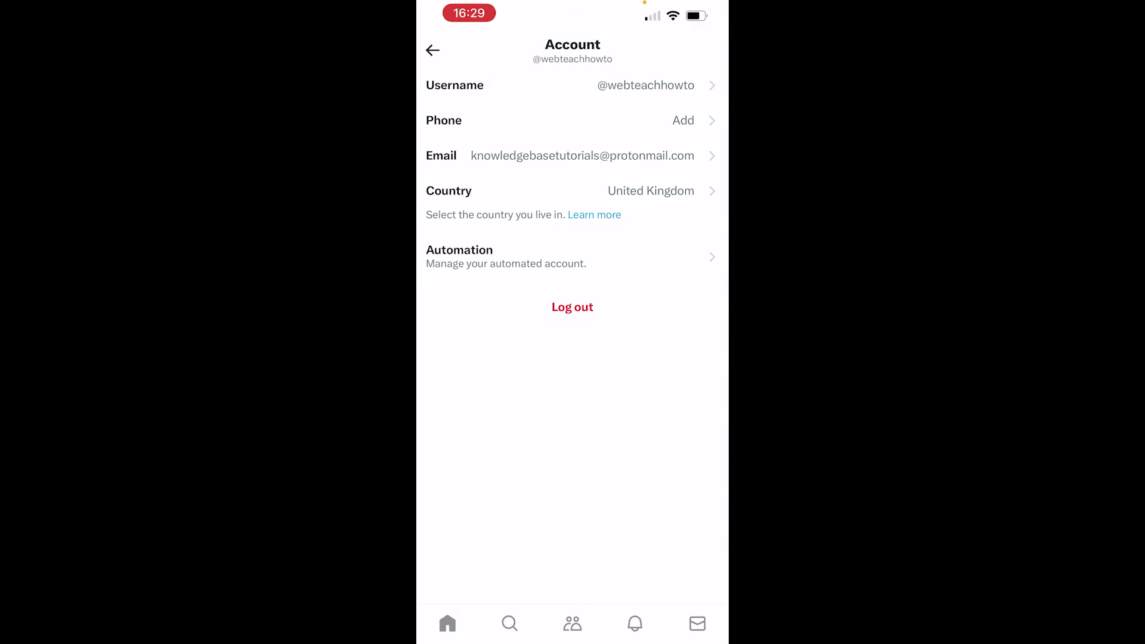
Open Username, start entering a new username, and confirm the change on the alert.
{"action": "left_click", "coordinate": [573, 85]}
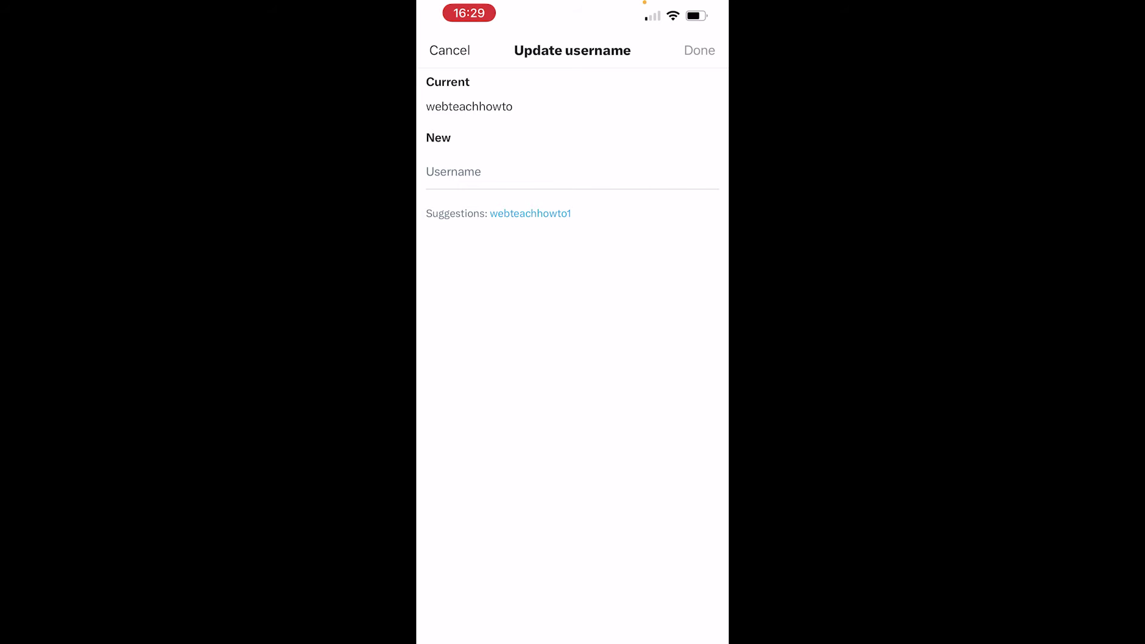
{"action": "left_click", "coordinate": [573, 171]}
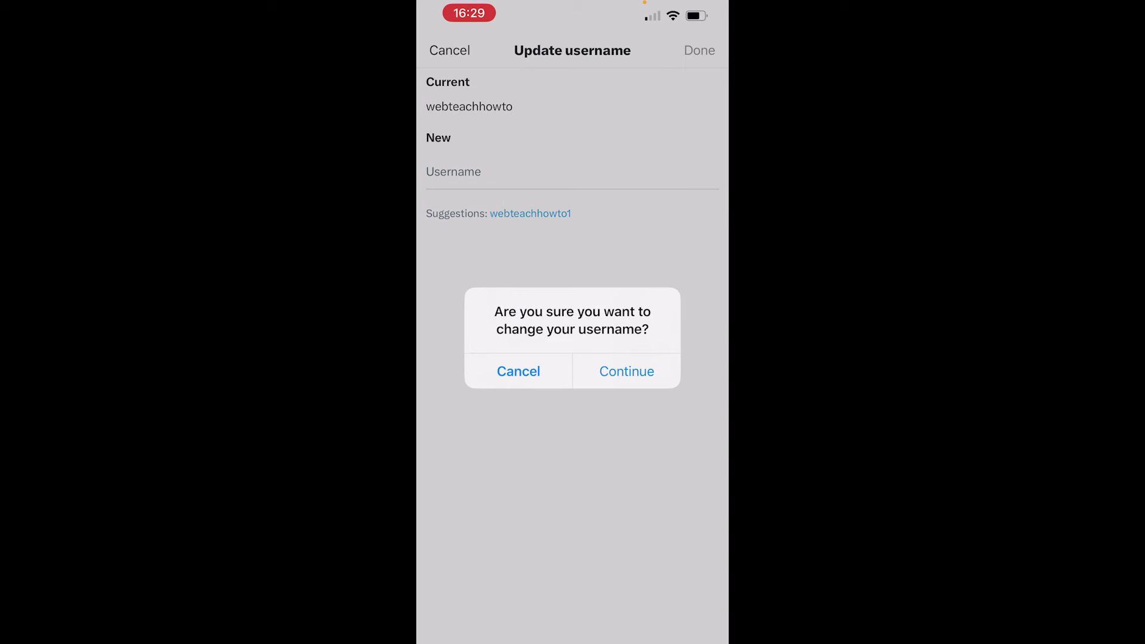
{"action": "left_click", "coordinate": [627, 372]}
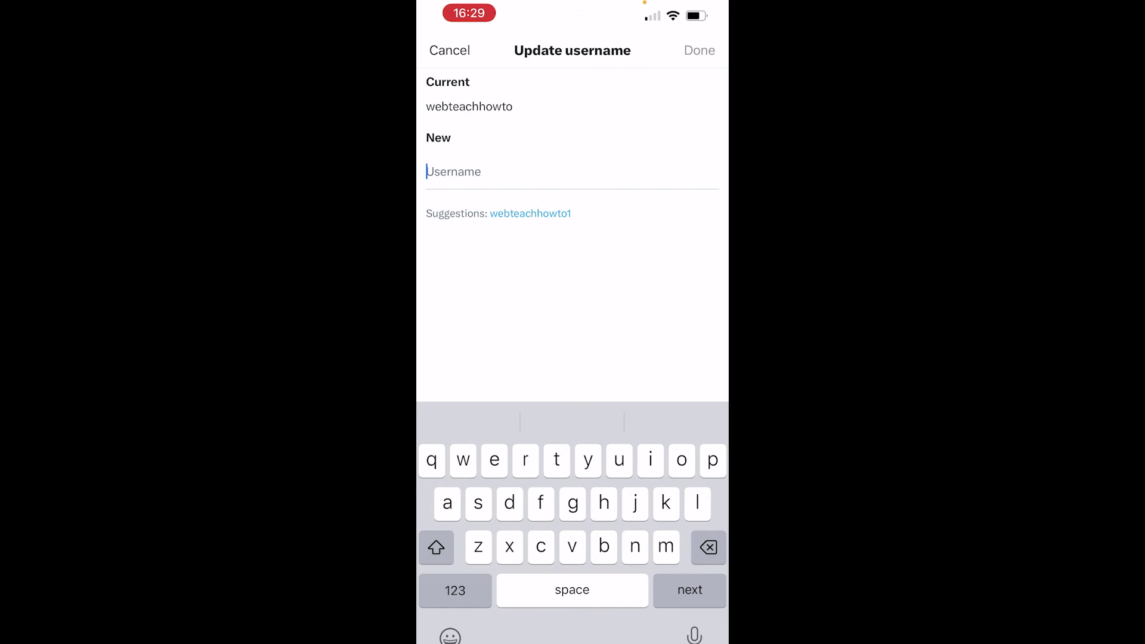
{"action": "type", "text": "itswebt"}
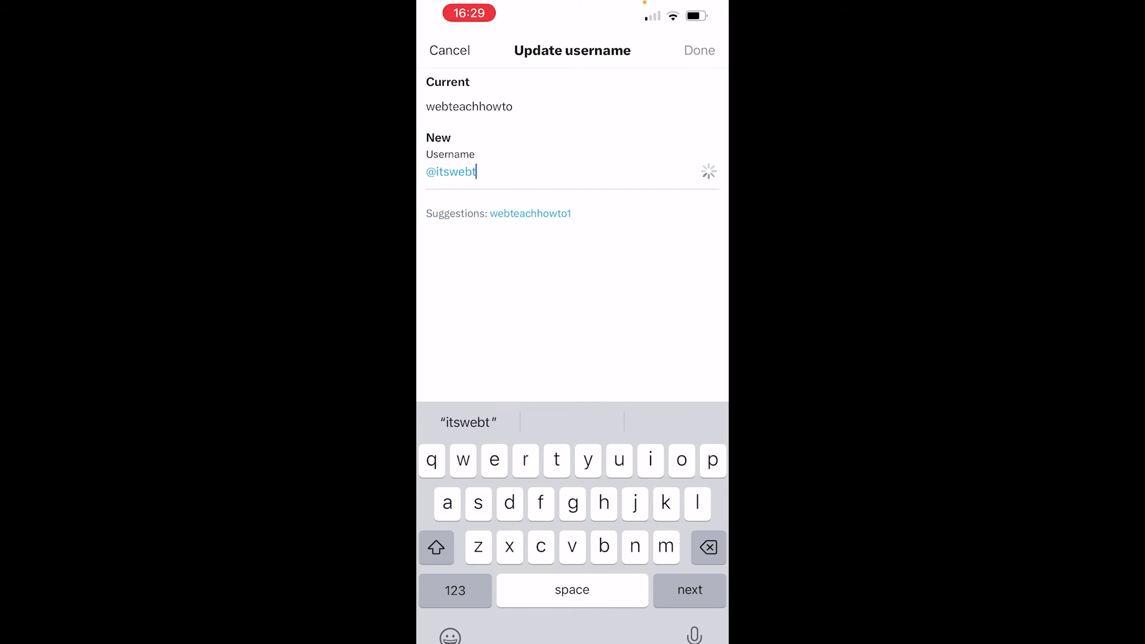
{"action": "type", "text": "each"}
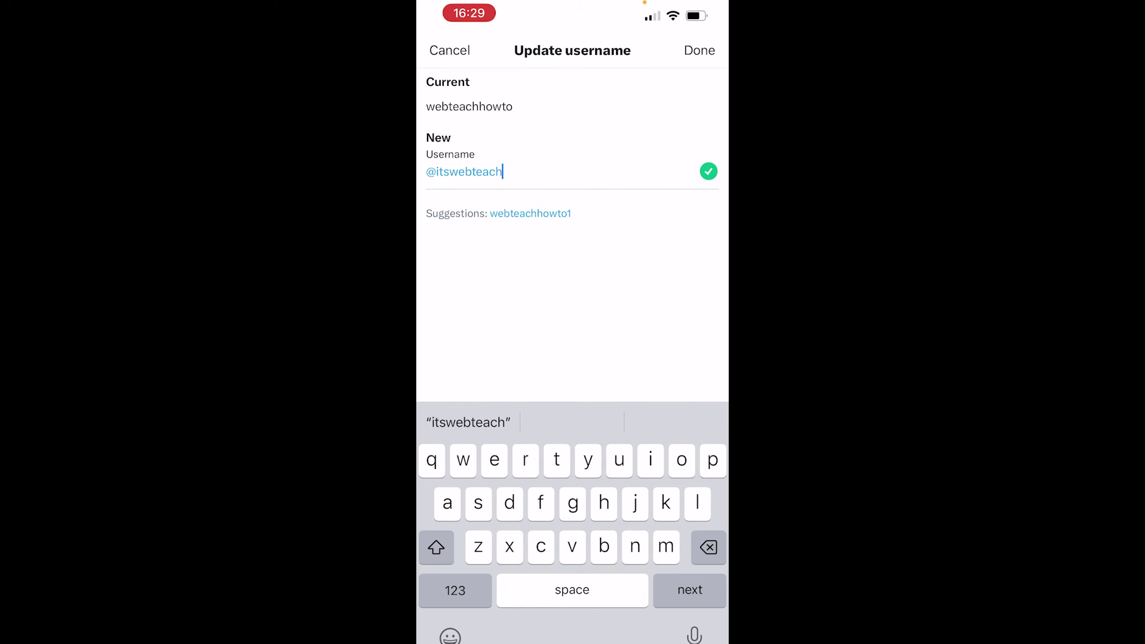
{"action": "left_click", "coordinate": [699, 50]}
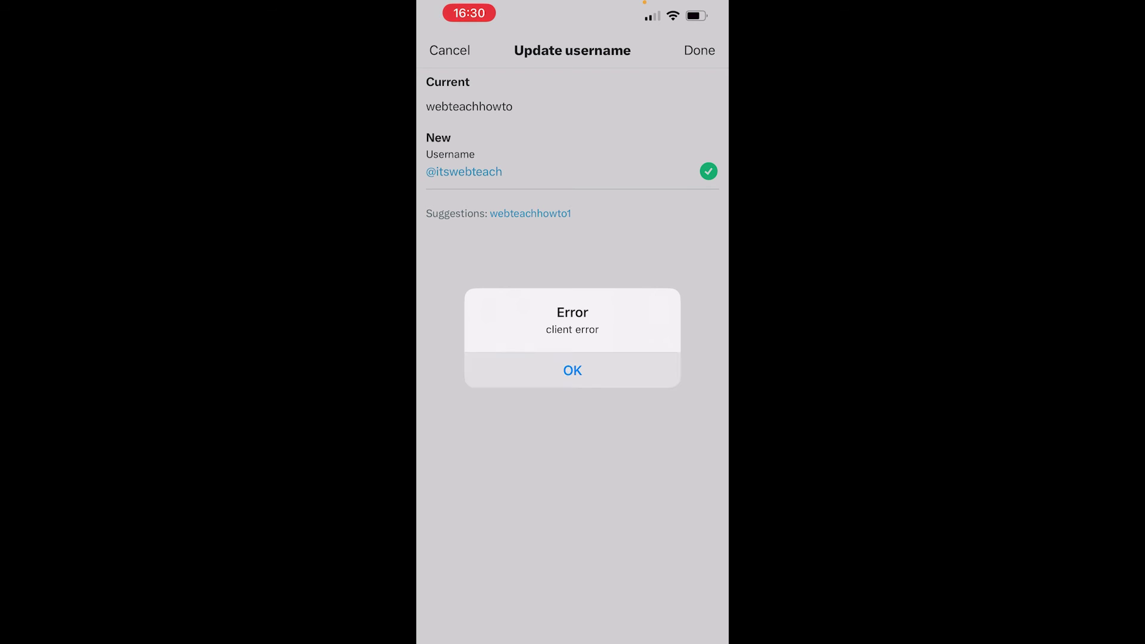
{"action": "left_click", "coordinate": [573, 370]}
{"action": "left_click", "coordinate": [436, 590]}
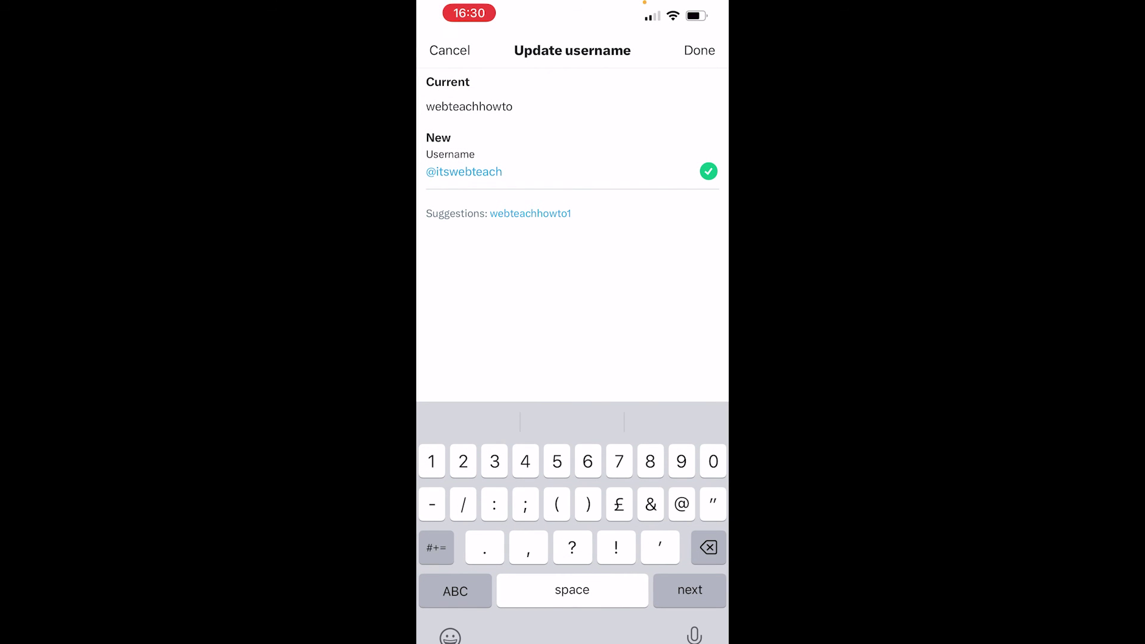
{"action": "left_click", "coordinate": [432, 462]}
{"action": "type", "text": "1"}
{"action": "left_click", "coordinate": [455, 591]}
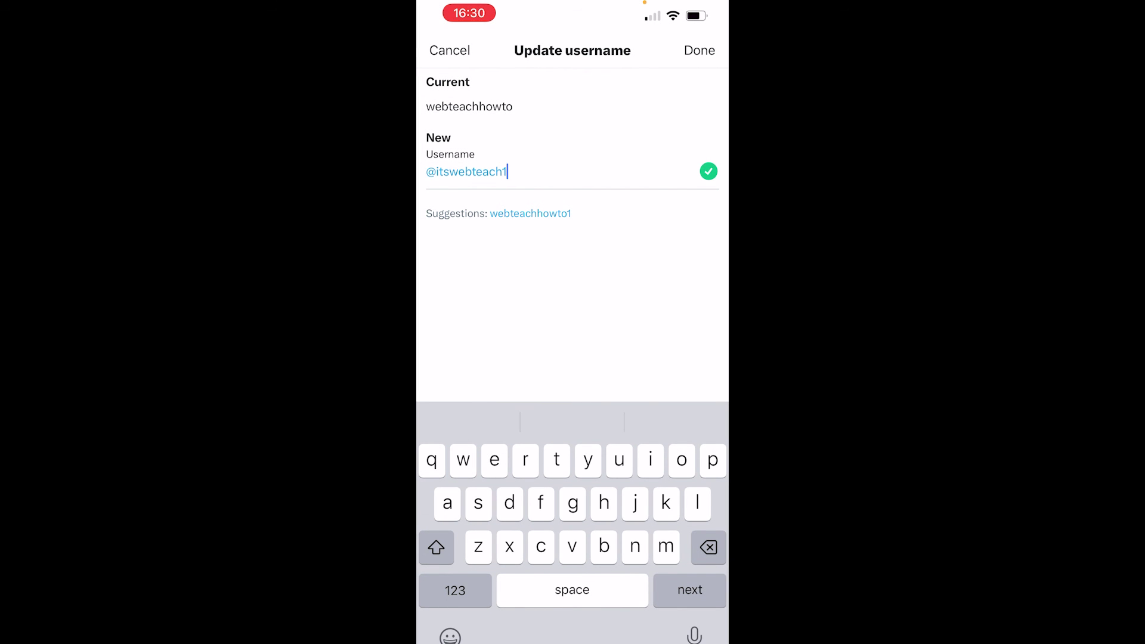